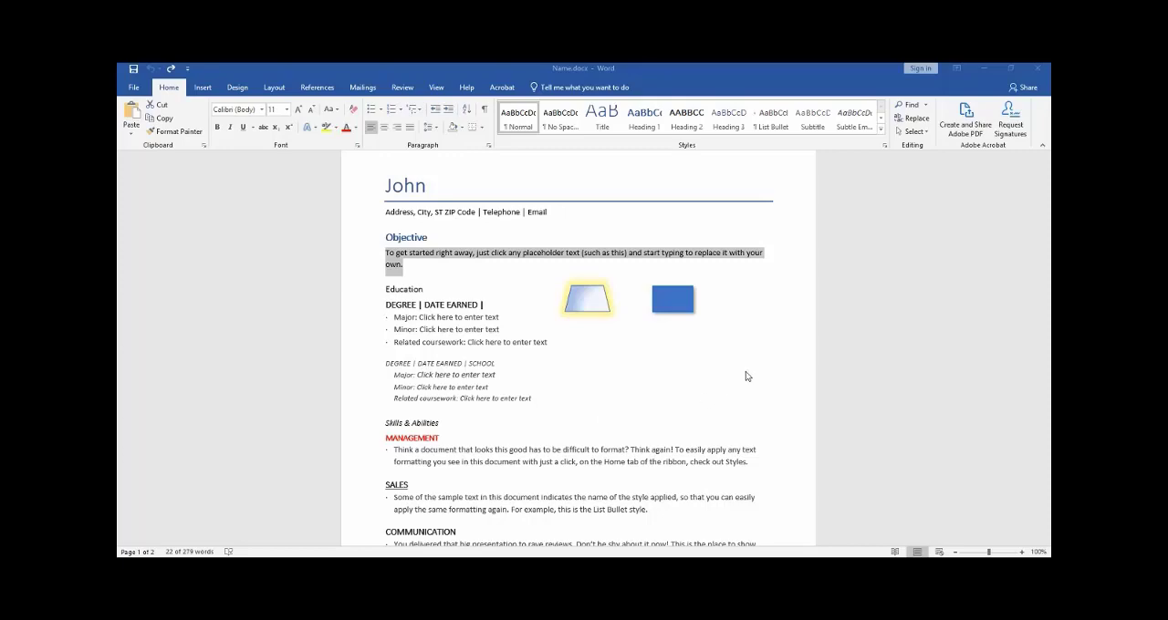
# Step: Copy the formatting of the Objective heading onto the Education heading with Format Painter
pyautogui.scroll(-1, 745, 376)
pyautogui.scroll(2, 806, 381)
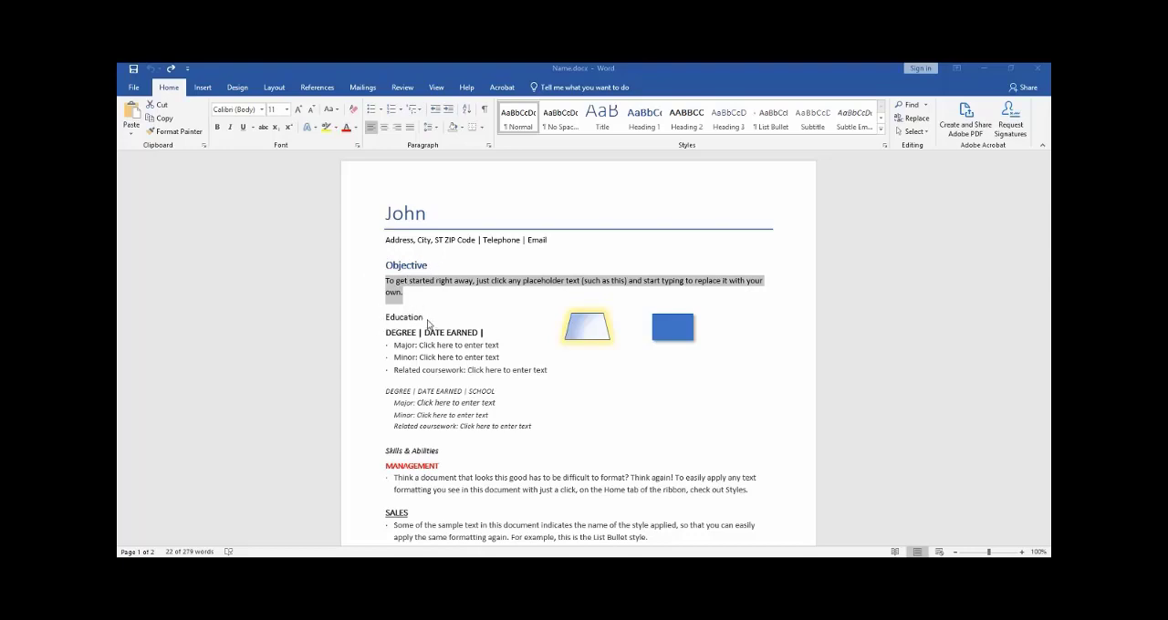
pyautogui.doubleClick(404, 264)
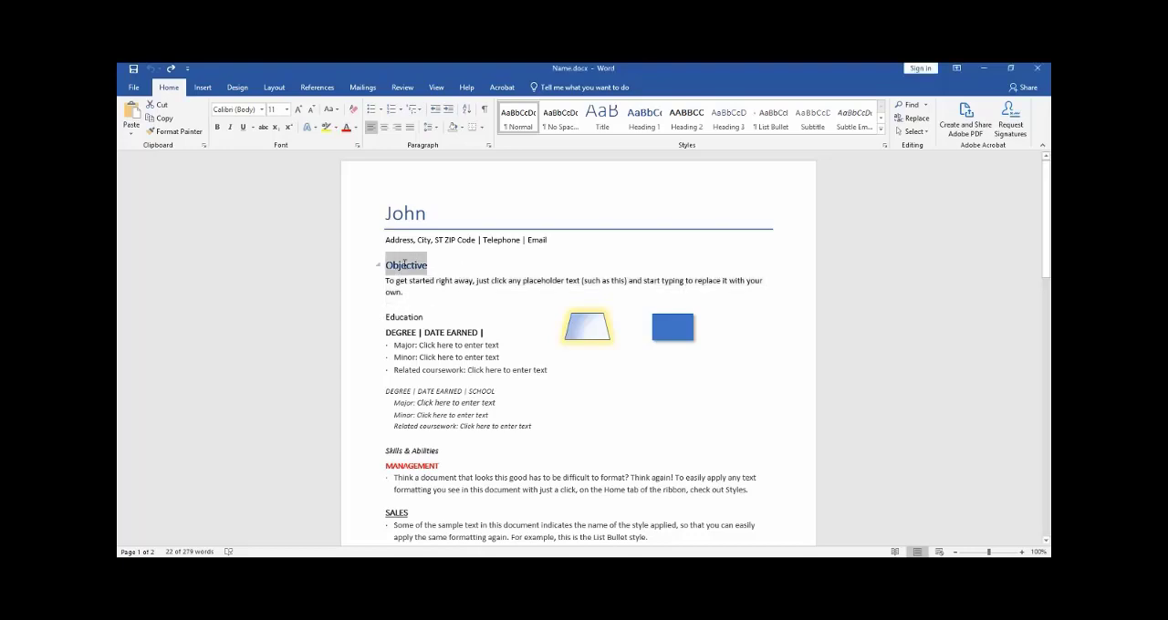
pyautogui.click(171, 136)
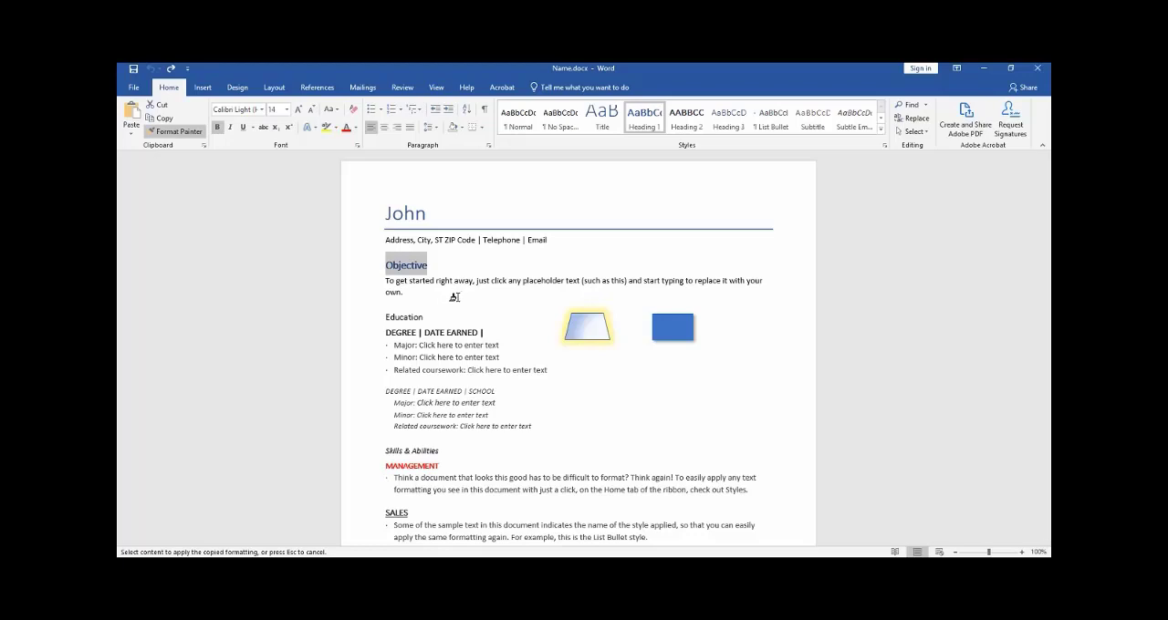
pyautogui.click(404, 317)
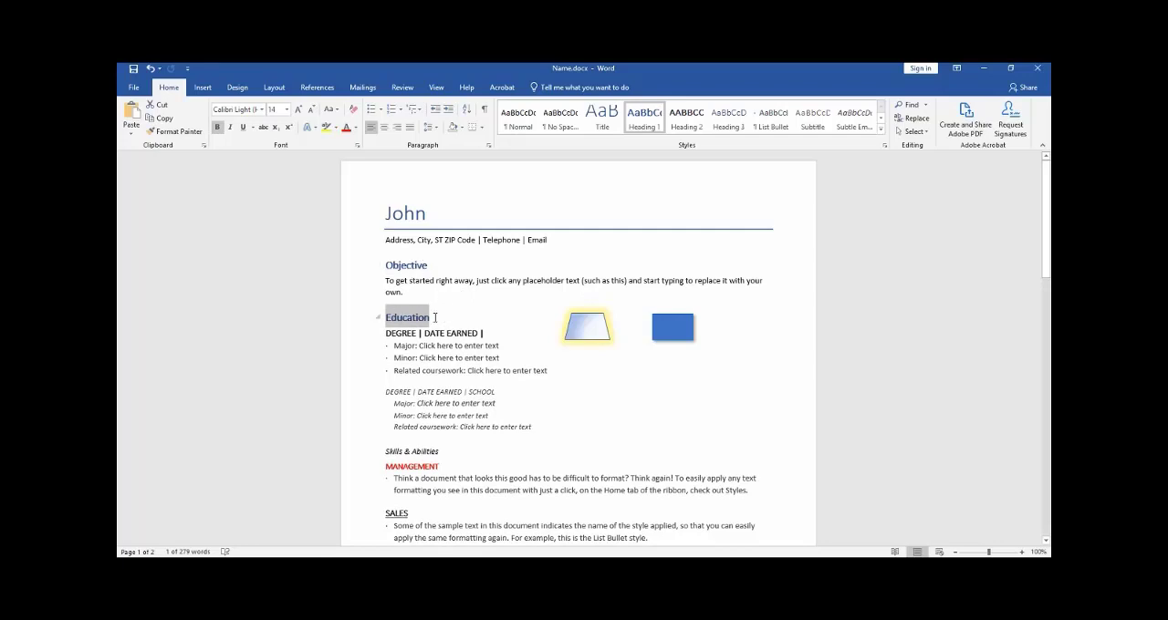
# Step: Copy the Related coursework bullet's formatting from the first degree onto the Major, Minor and Related coursework lines of the second degree
pyautogui.click(562, 369)
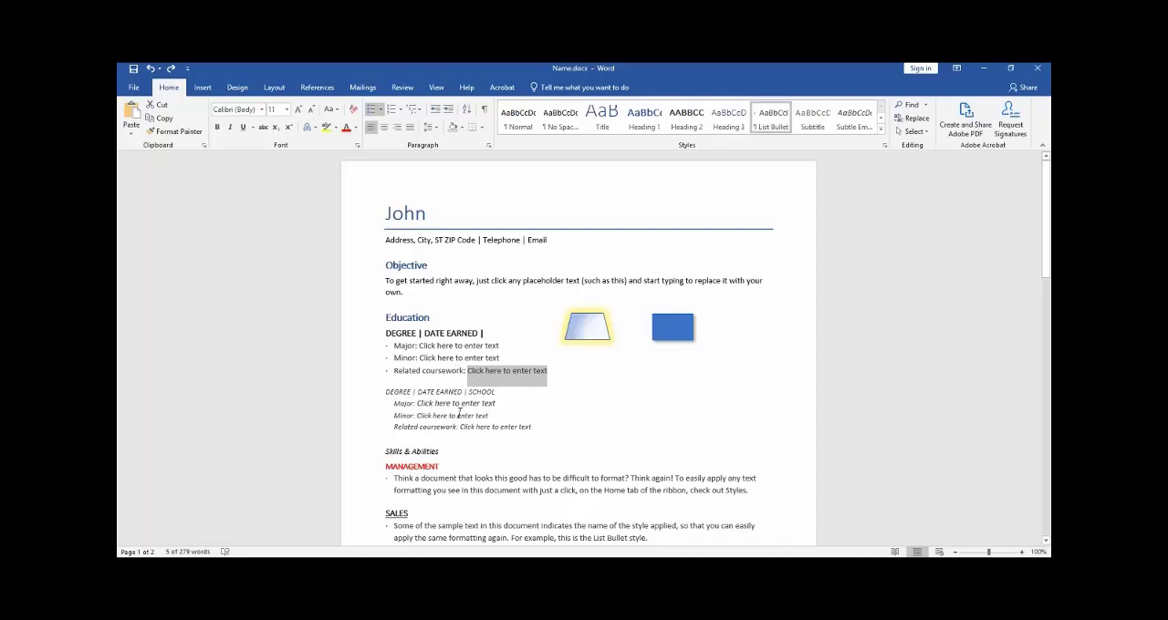
pyautogui.click(416, 346)
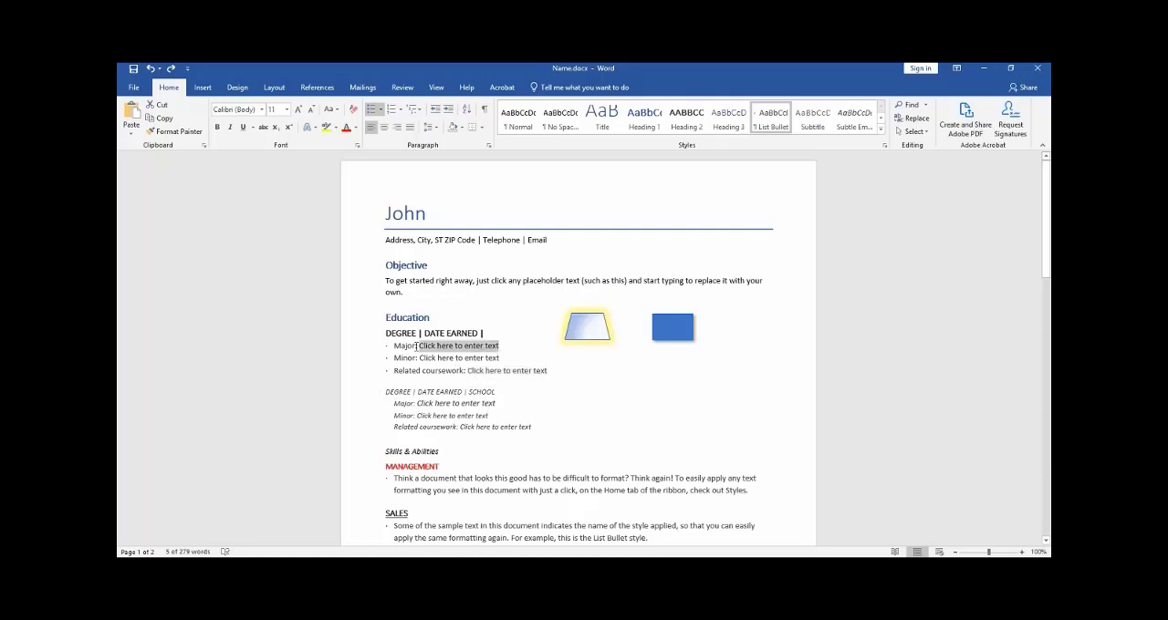
pyautogui.moveTo(381, 343); pyautogui.dragTo(511, 368)
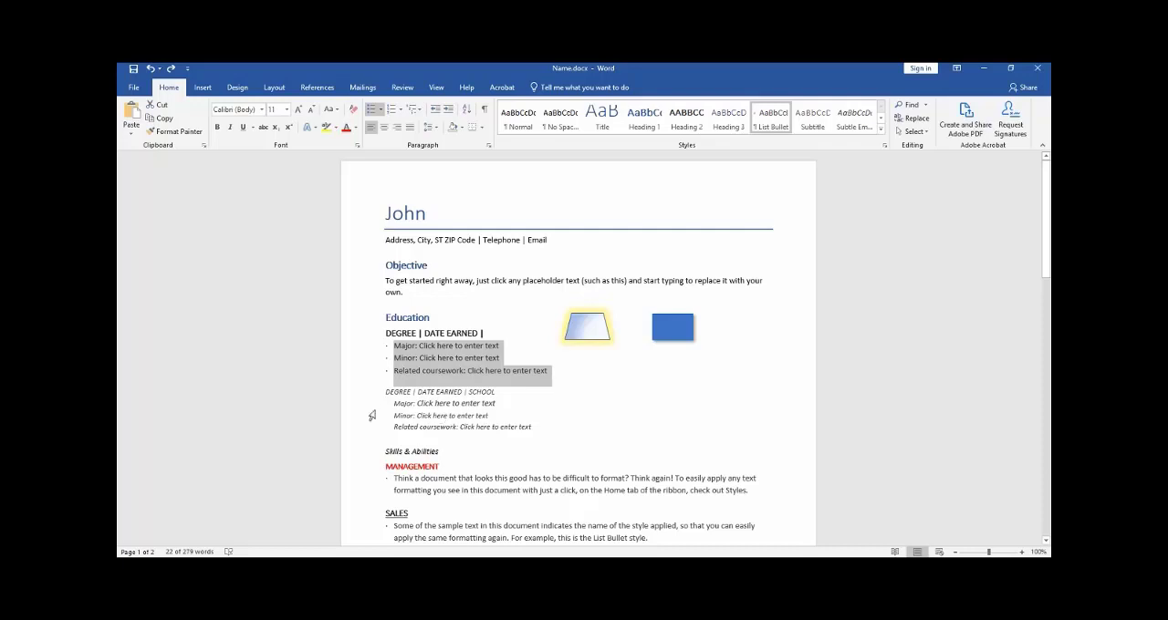
pyautogui.click(543, 373)
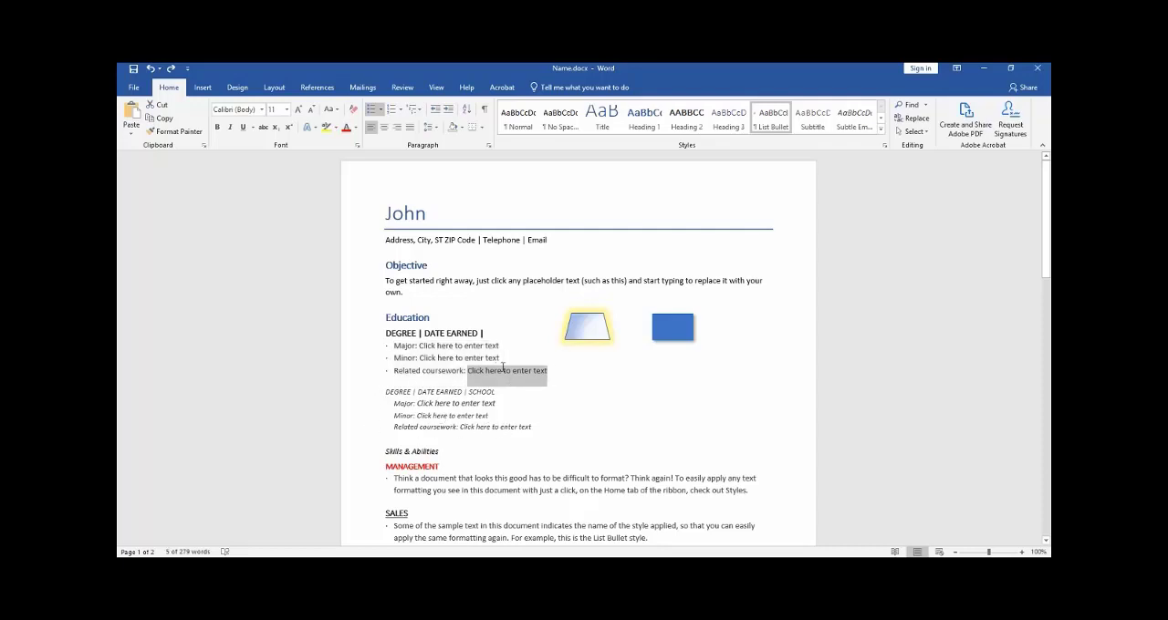
pyautogui.moveTo(502, 368); pyautogui.dragTo(392, 371)
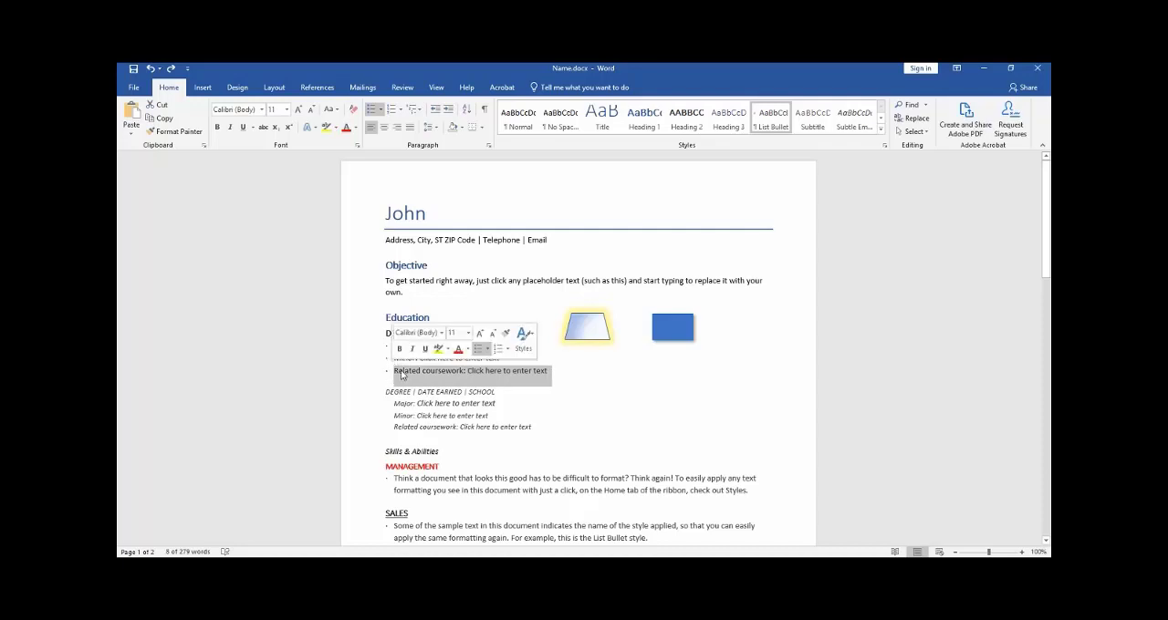
pyautogui.click(176, 131)
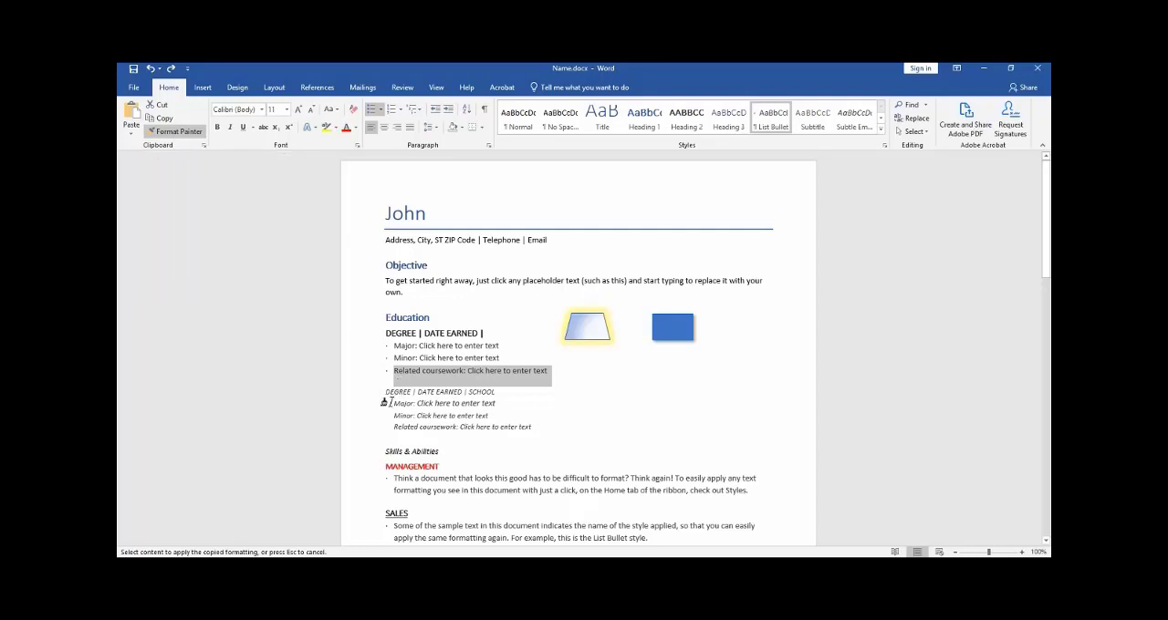
pyautogui.moveTo(390, 402); pyautogui.dragTo(528, 427)
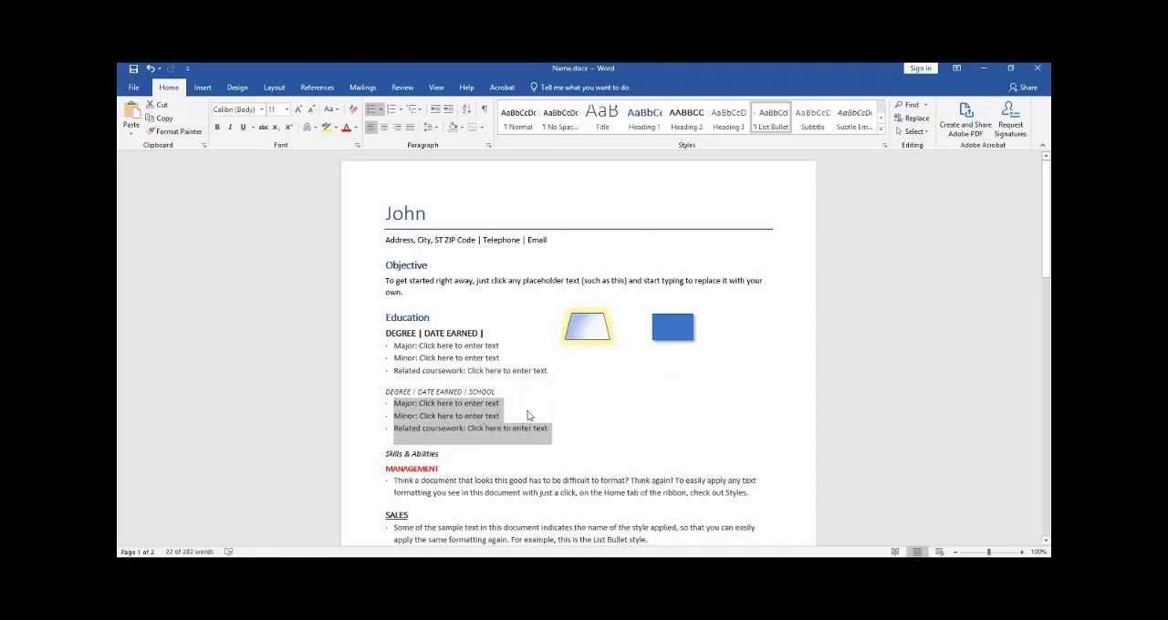
pyautogui.click(542, 416)
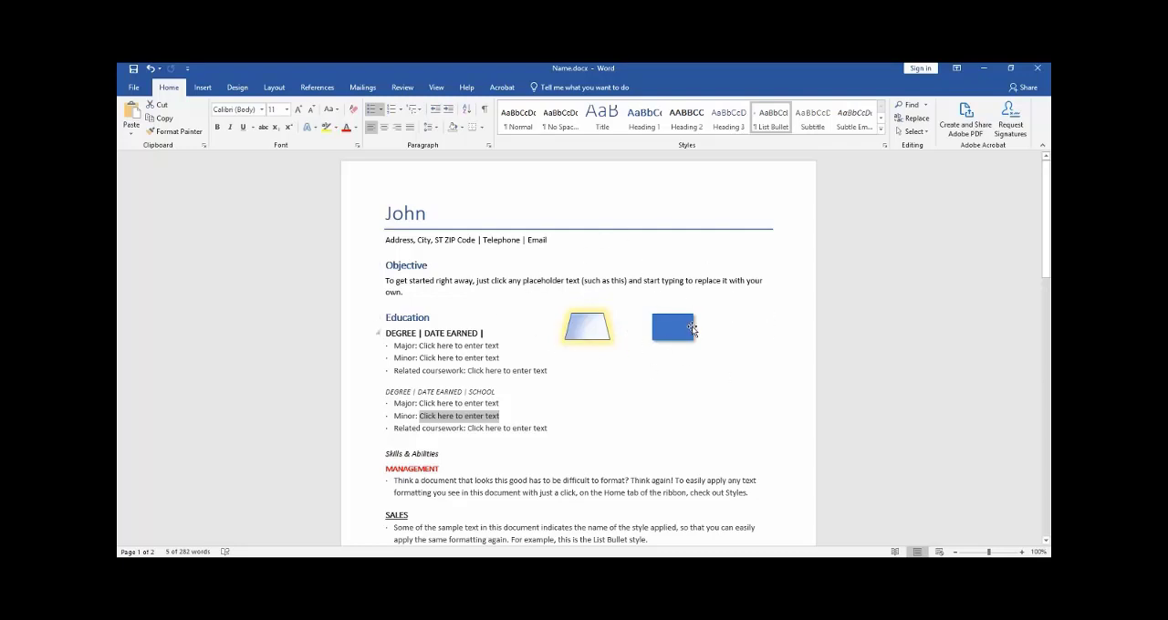
# Step: Copy the trapezoid's gradient fill and yellow glow onto the blue rectangle with Format Painter
pyautogui.click(721, 331)
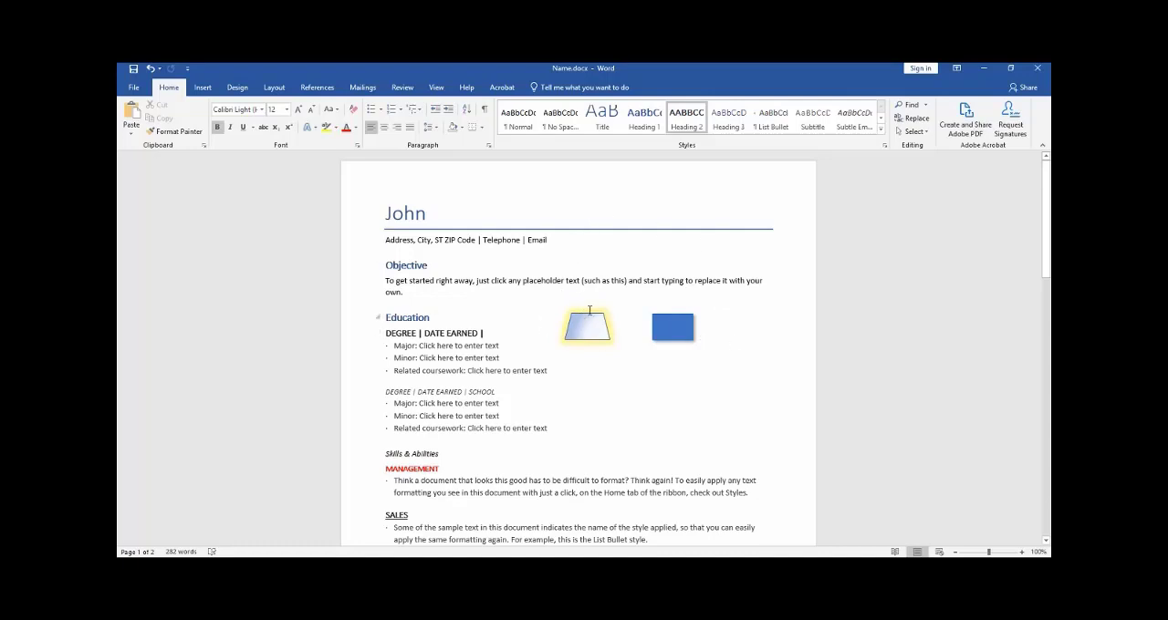
pyautogui.click(589, 325)
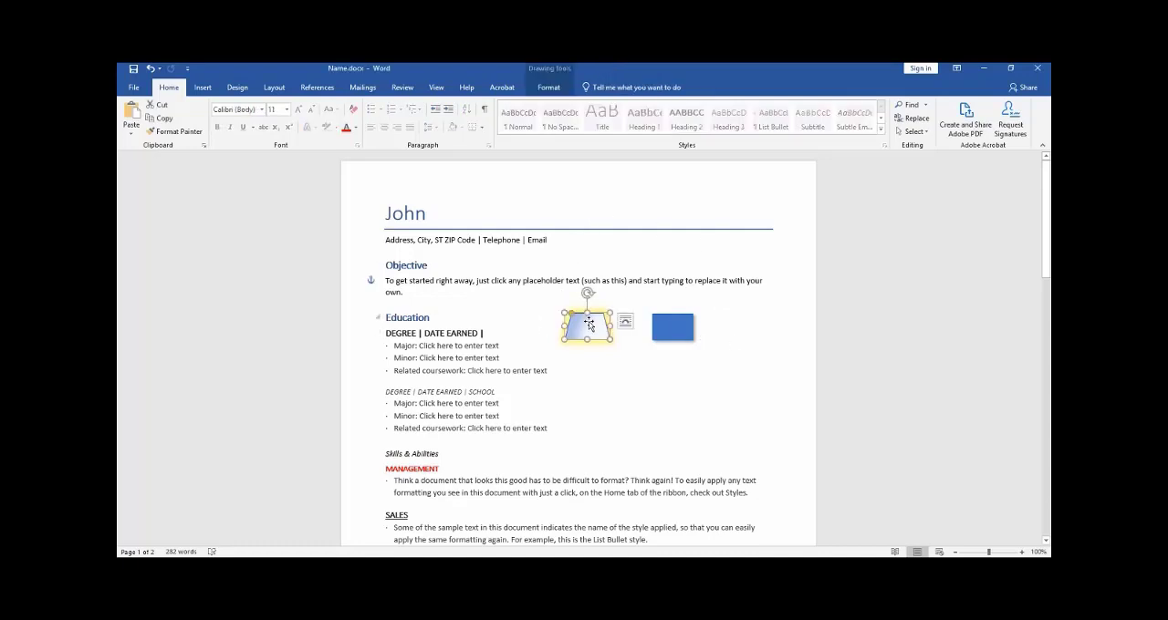
pyautogui.click(170, 133)
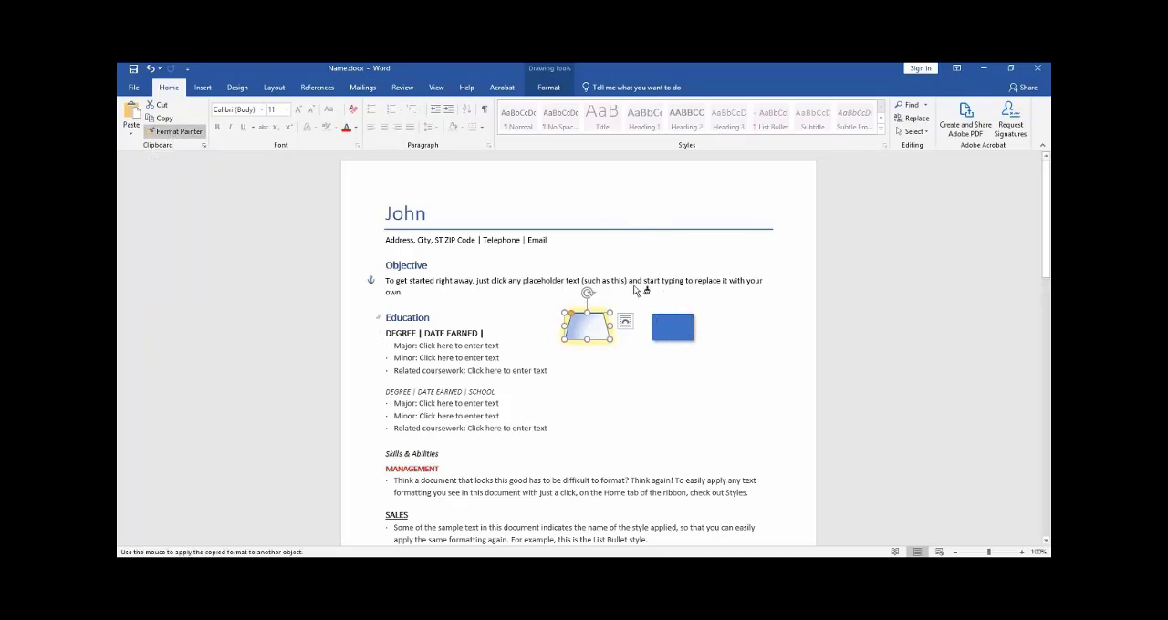
pyautogui.click(684, 327)
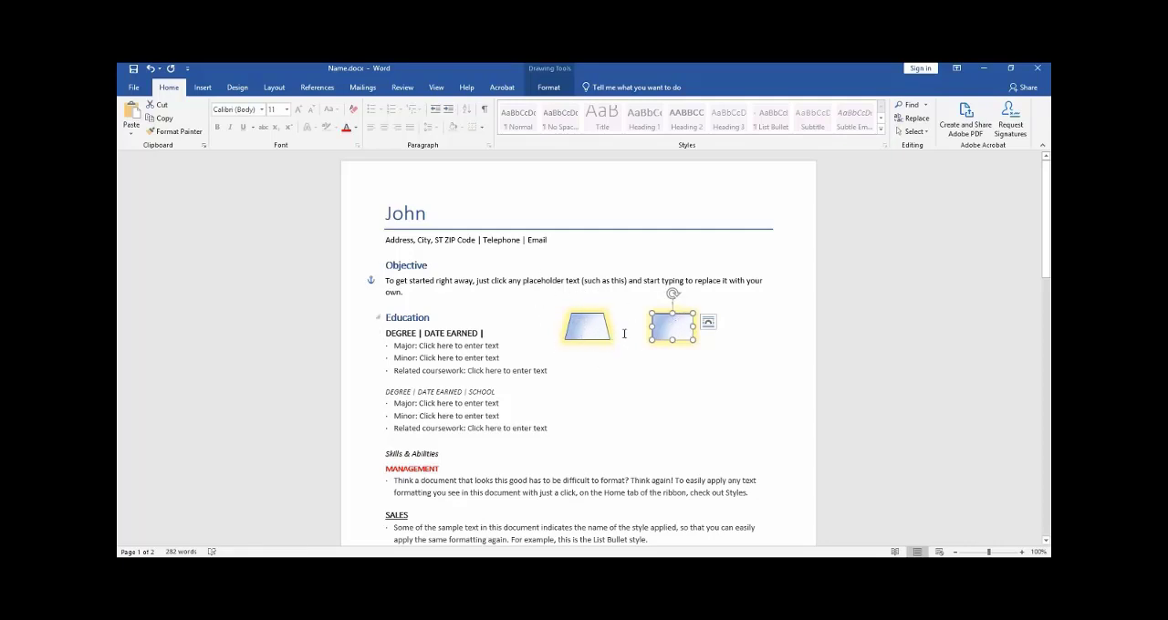
pyautogui.click(758, 376)
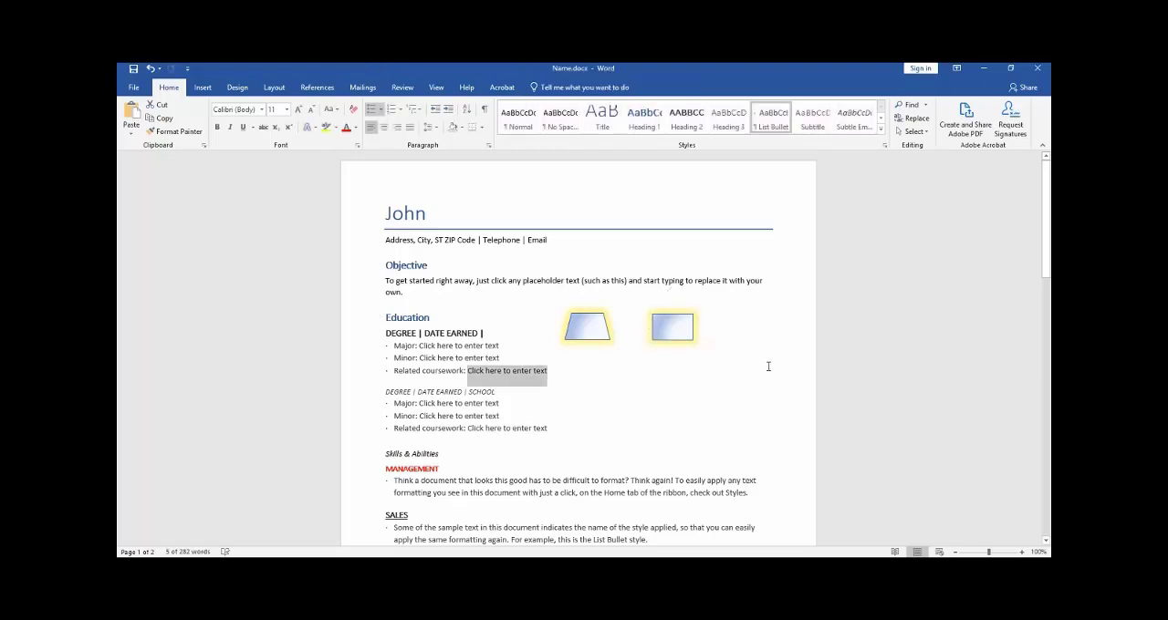
# Step: Apply the red MANAGEMENT heading's formatting to the SALES, COMMUNICATION and LEADERSHIP headings with a locked Format Painter
pyautogui.scroll(-3, 756, 379)
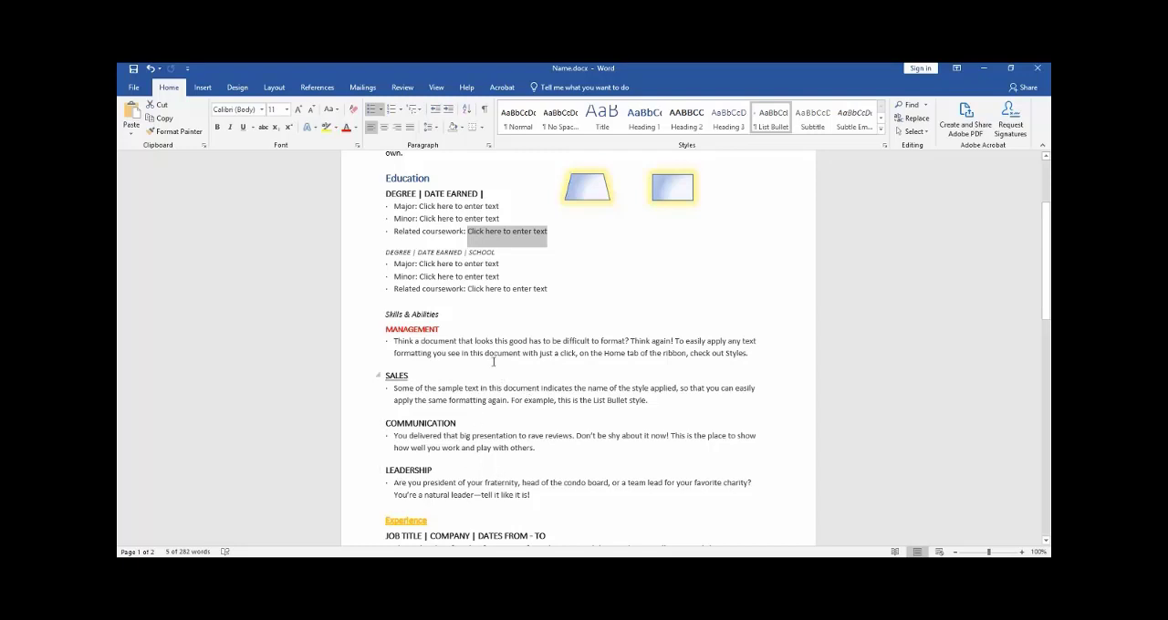
pyautogui.doubleClick(438, 330)
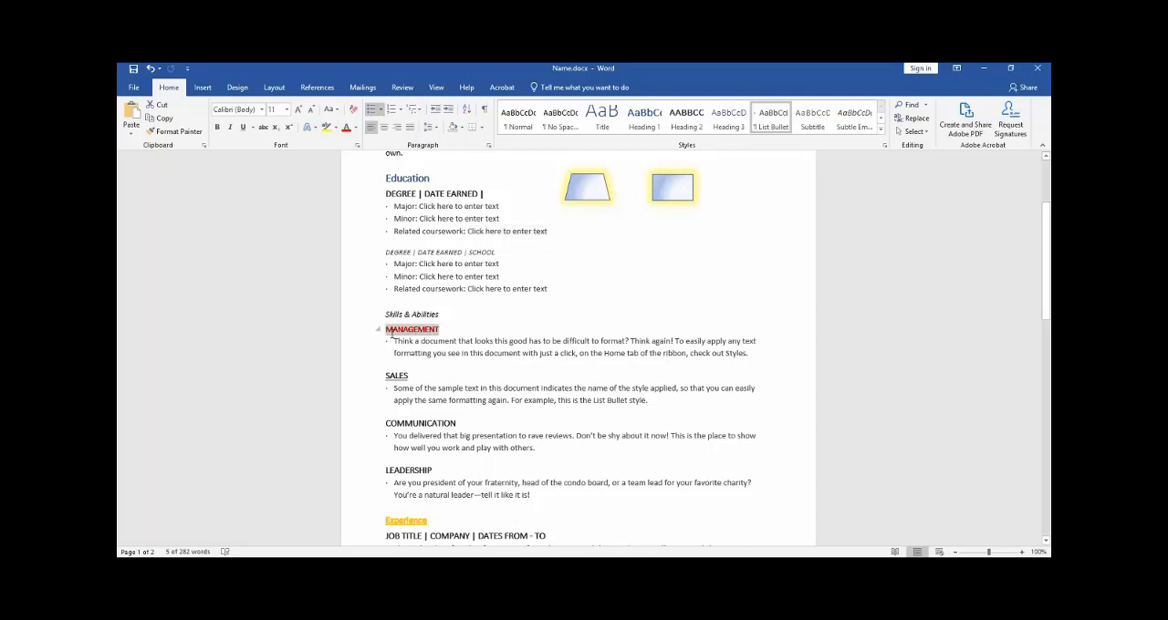
pyautogui.click(177, 132)
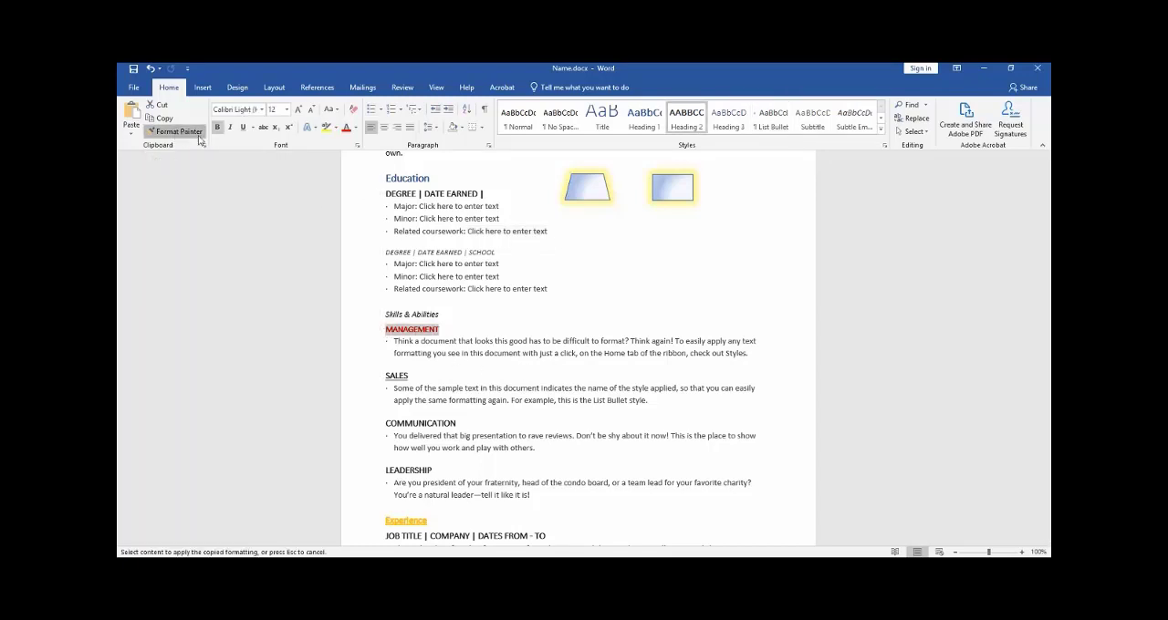
pyautogui.click(403, 375)
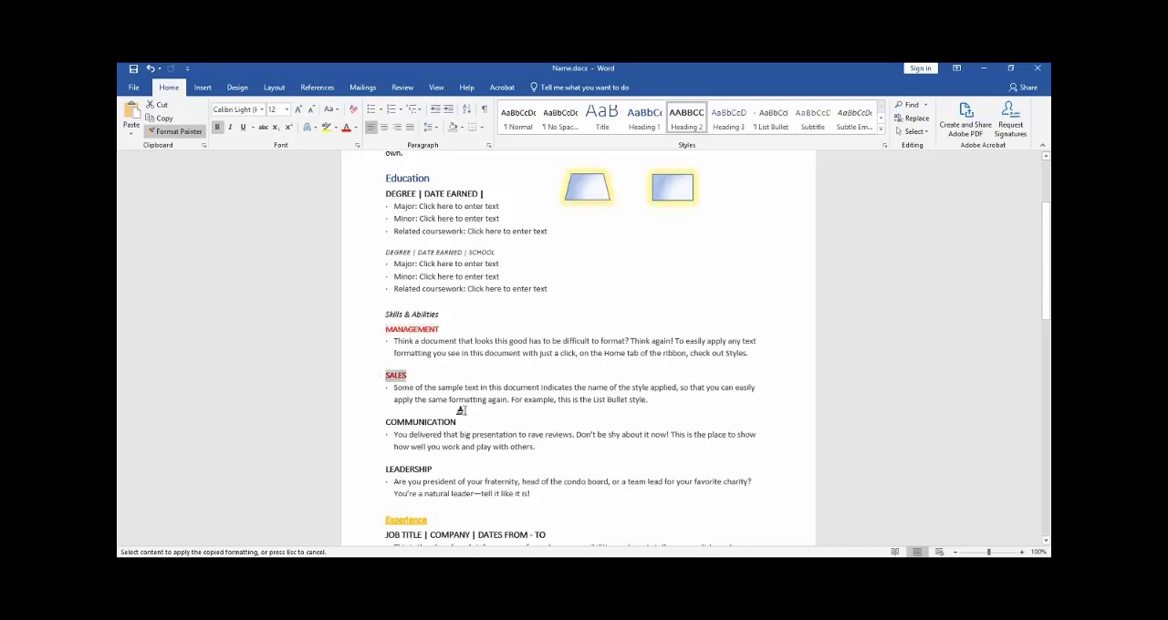
pyautogui.click(438, 421)
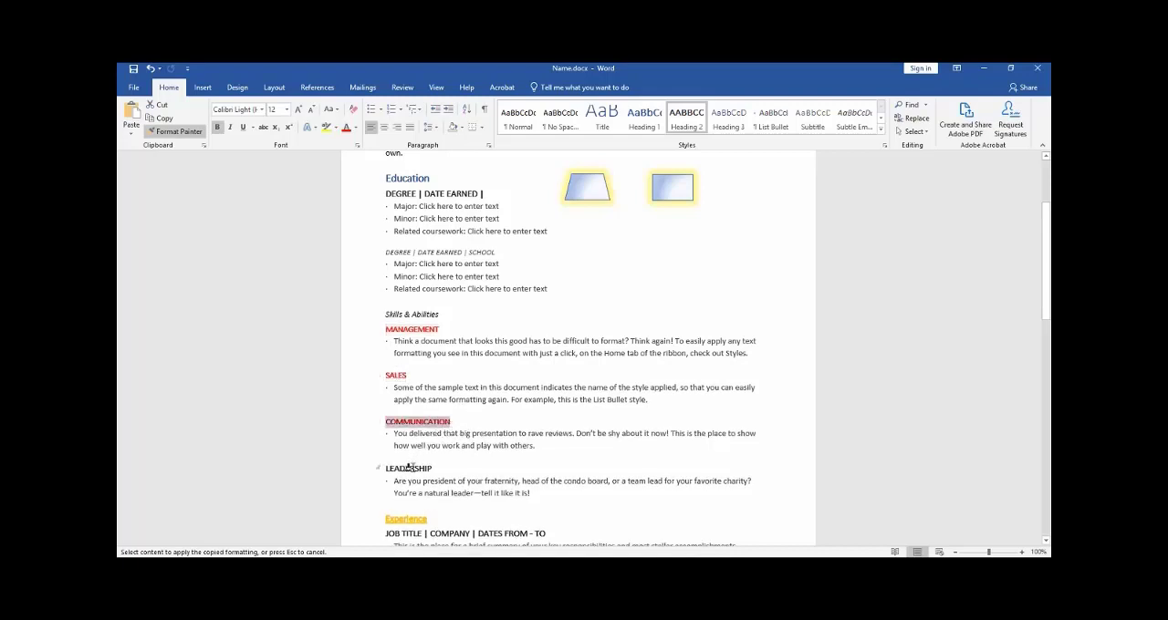
pyautogui.click(430, 469)
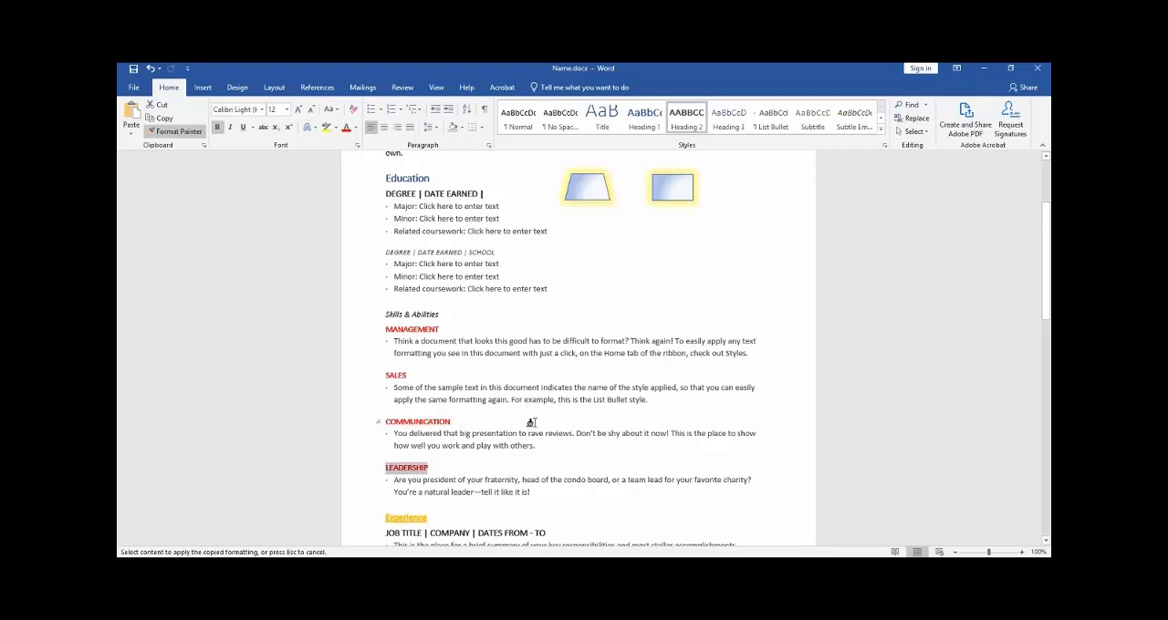
pyautogui.press('Escape')
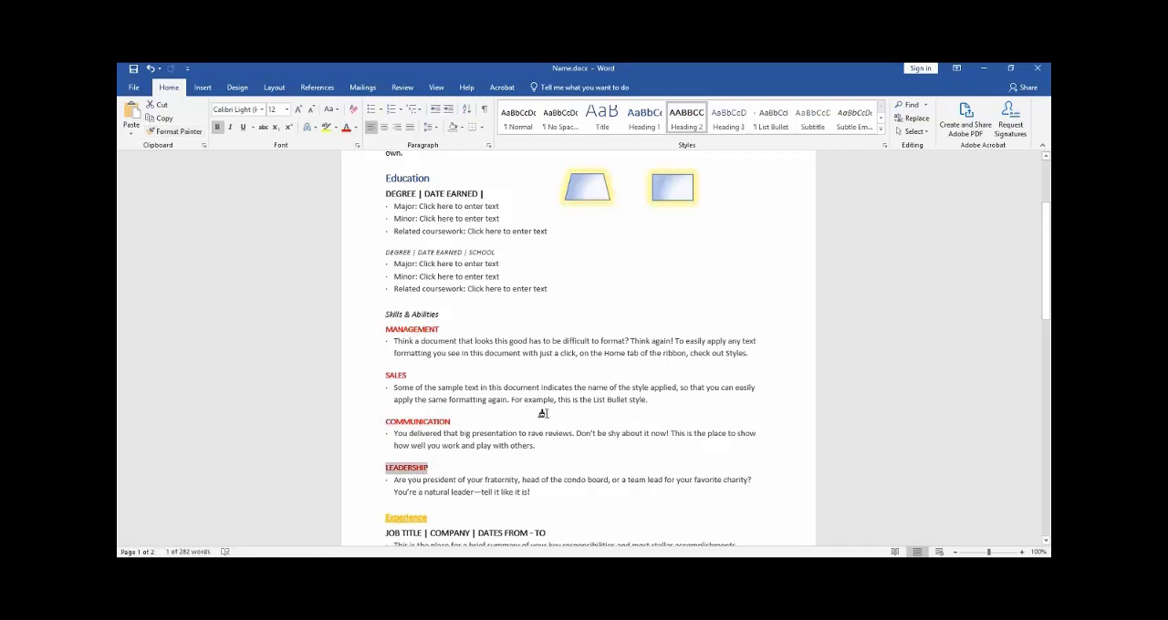
pyautogui.scroll(-3, 669, 359)
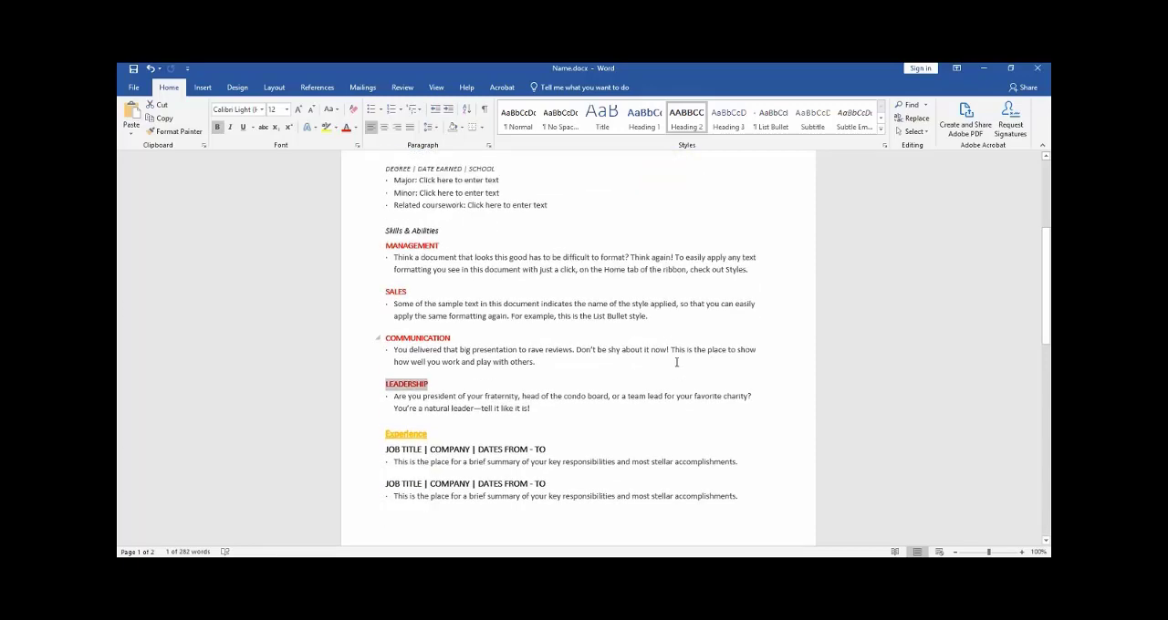
pyautogui.scroll(3, 675, 361)
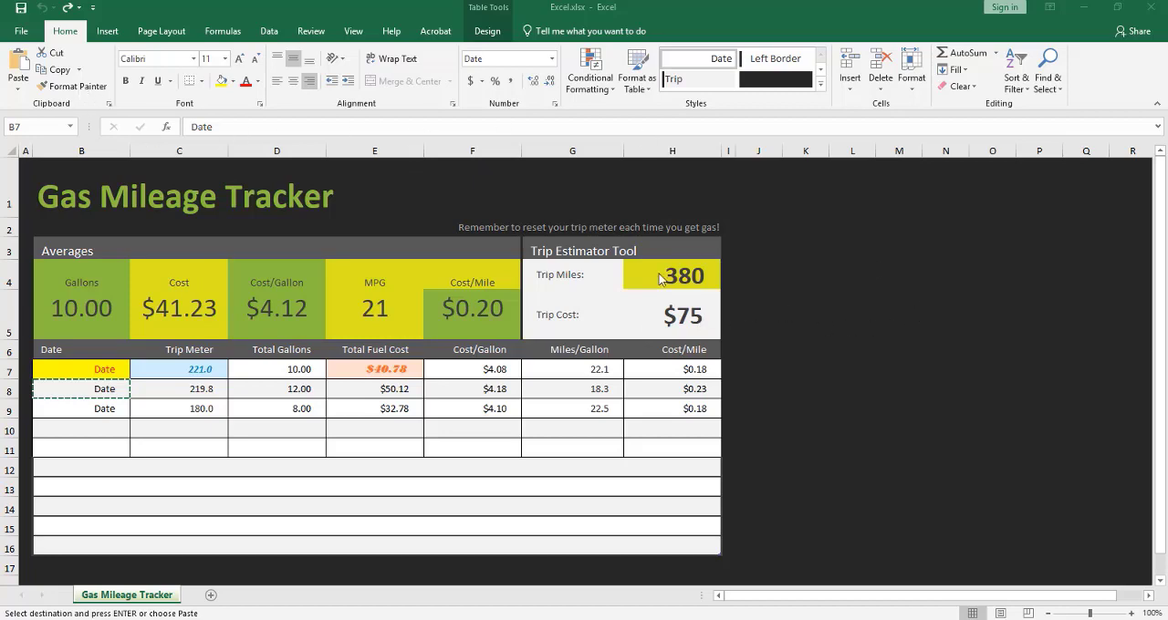
# Step: In the Excel Gas Mileage Tracker, copy the formatting of cell B7 onto cell B8 with Format Painter
pyautogui.doubleClick(76, 370)
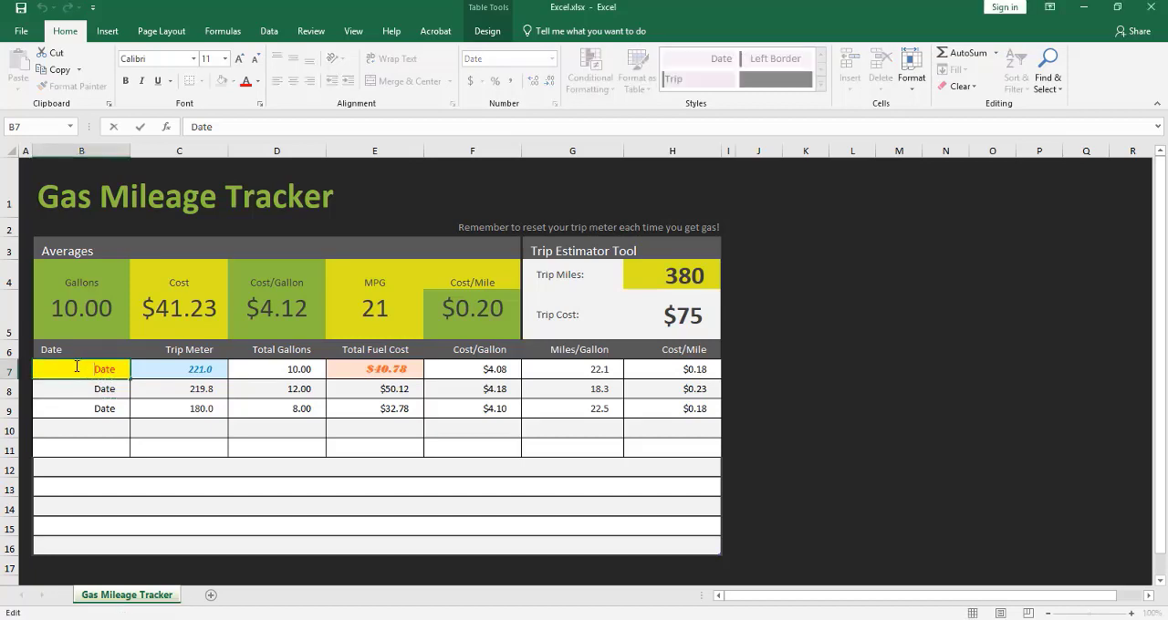
pyautogui.press('Escape')
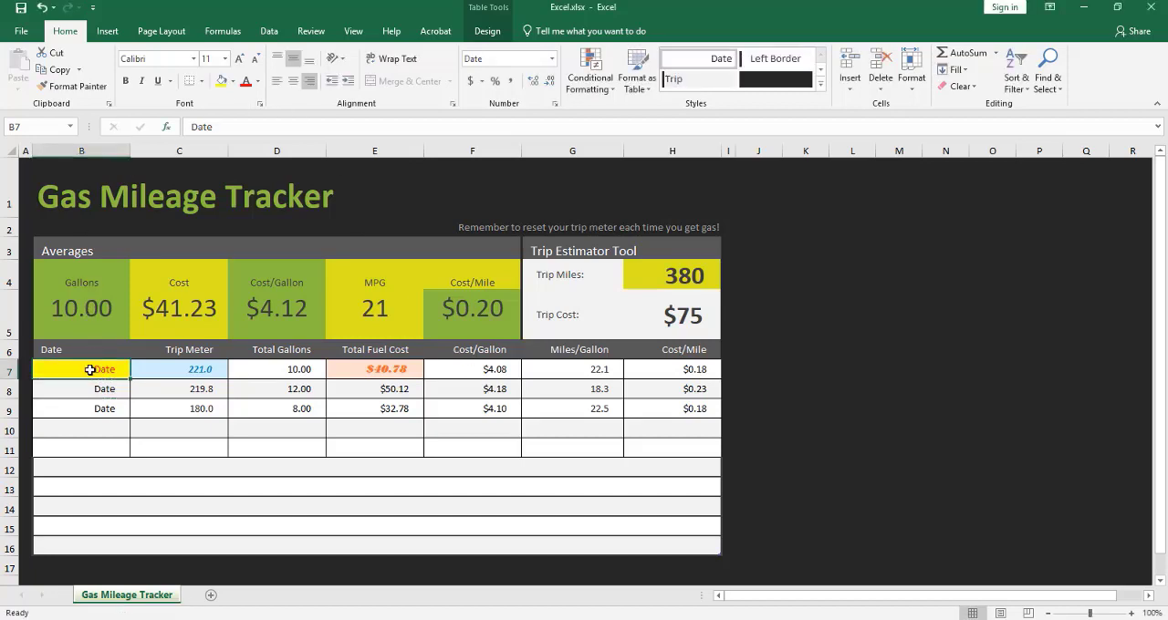
pyautogui.click(78, 91)
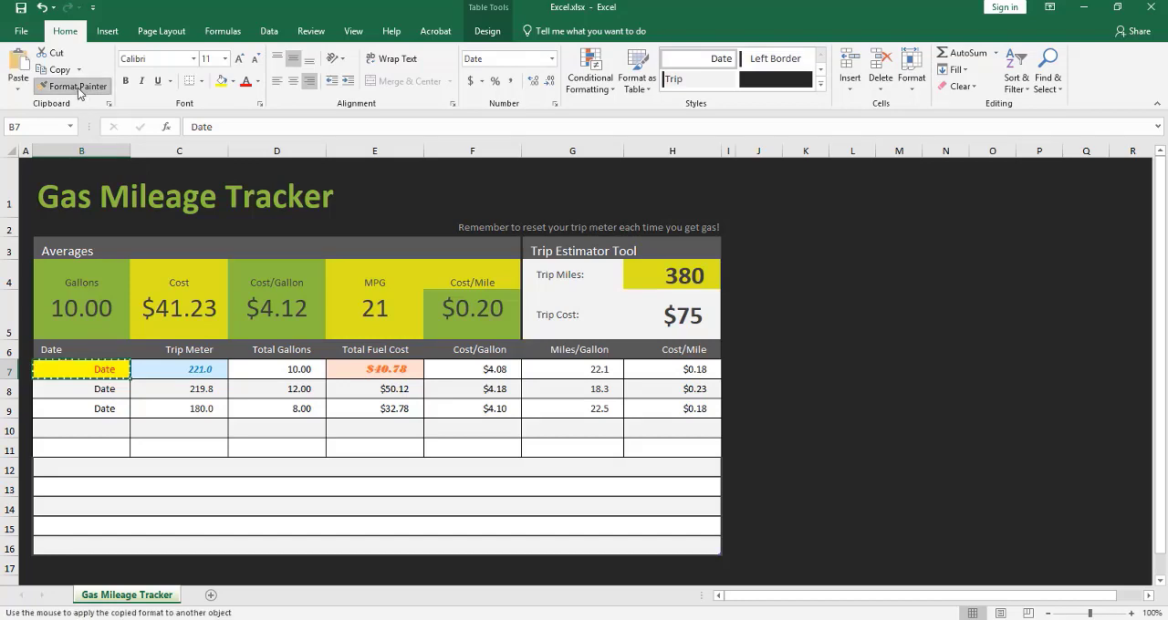
pyautogui.click(83, 392)
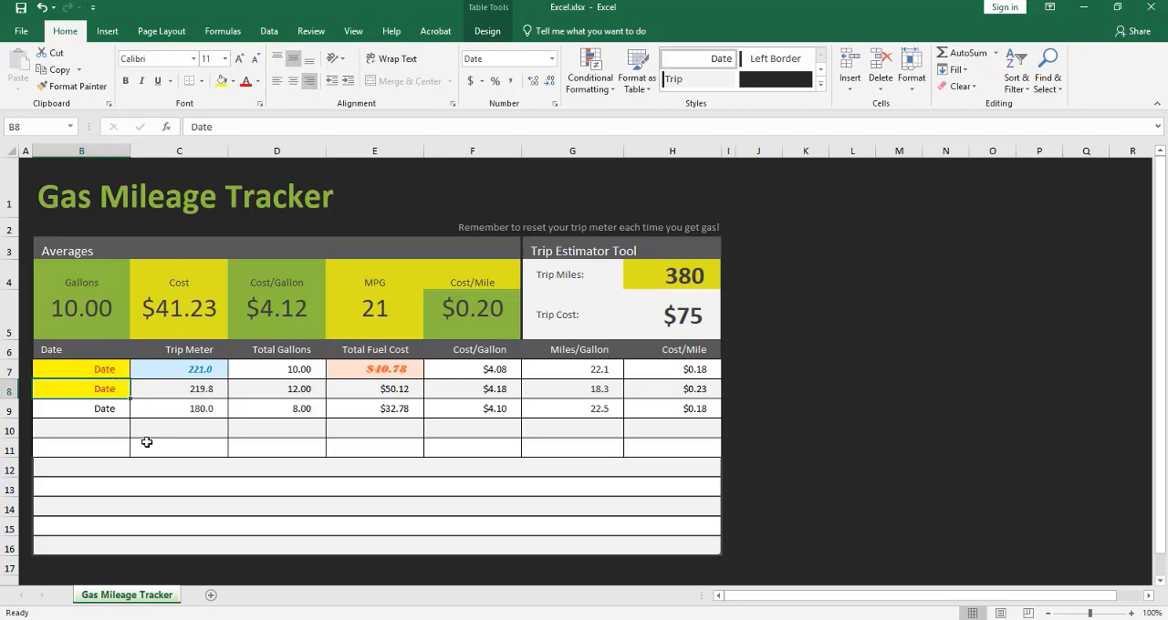
# Step: Apply cell B7's formatting to cells B11, D11, F11 and H11 with a locked Format Painter, then end format painting
pyautogui.click(77, 368)
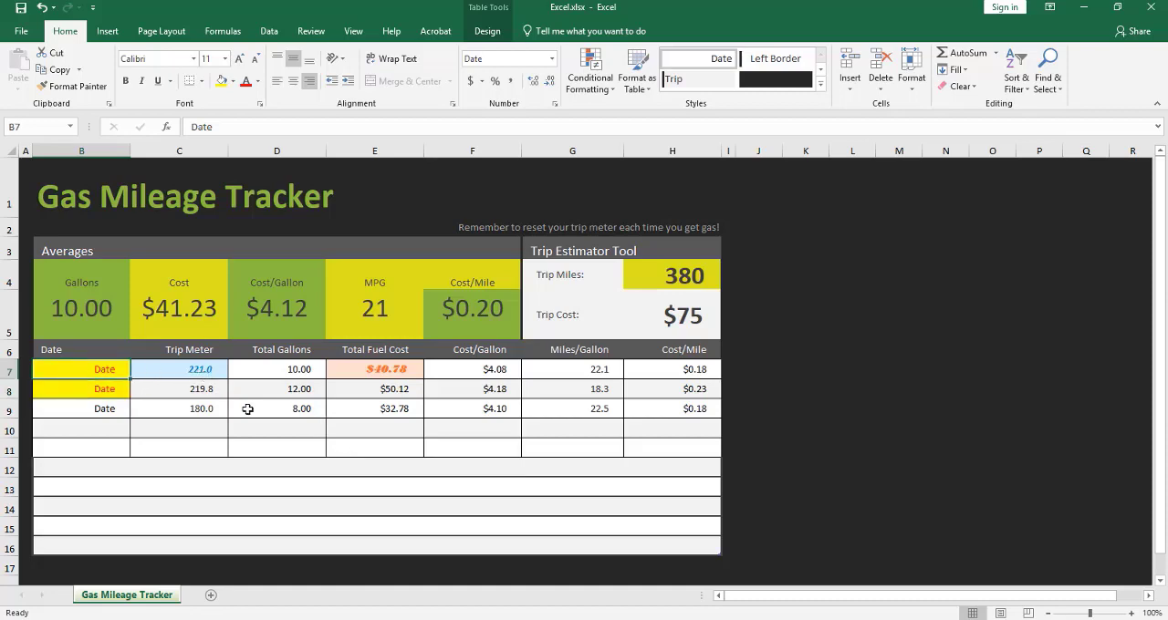
pyautogui.click(75, 86)
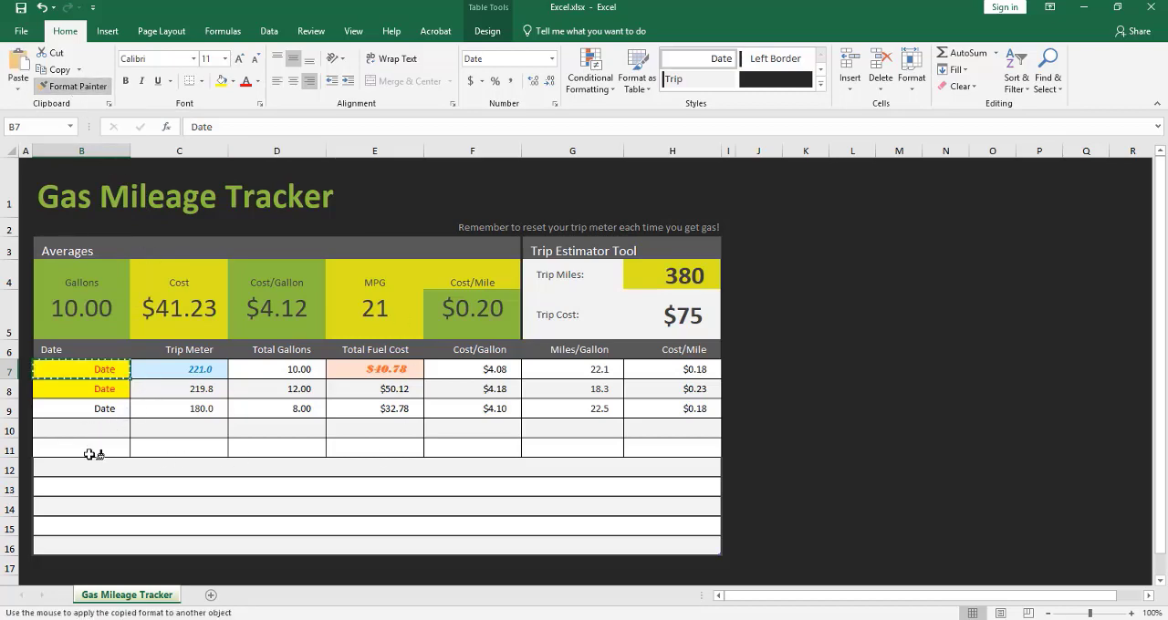
pyautogui.click(91, 449)
pyautogui.click(240, 452)
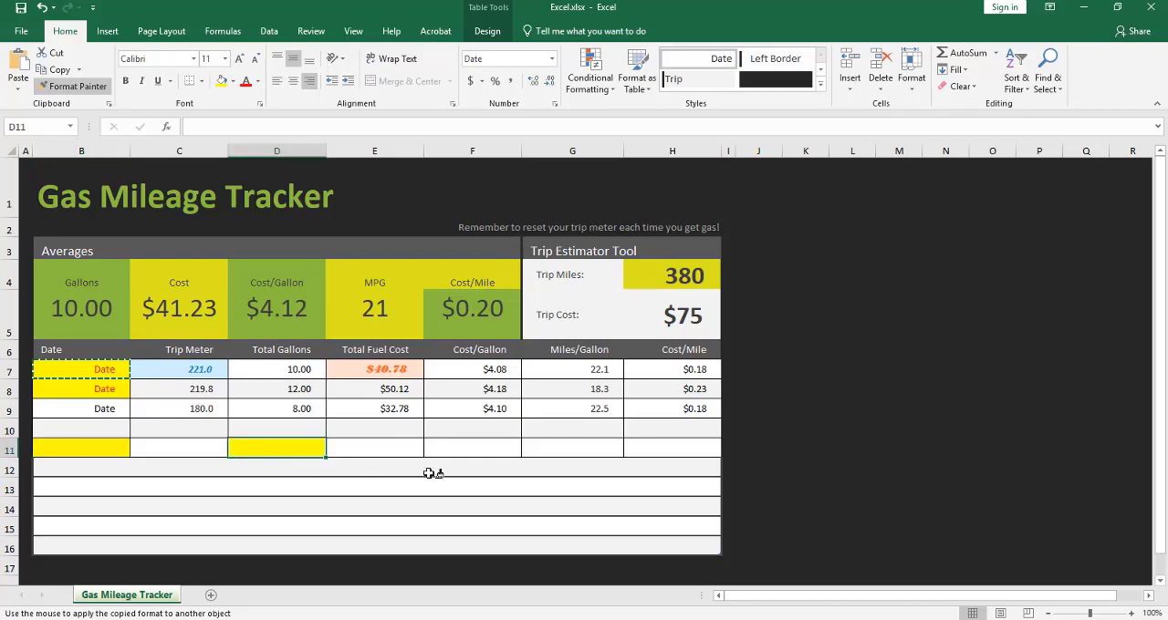
pyautogui.click(465, 453)
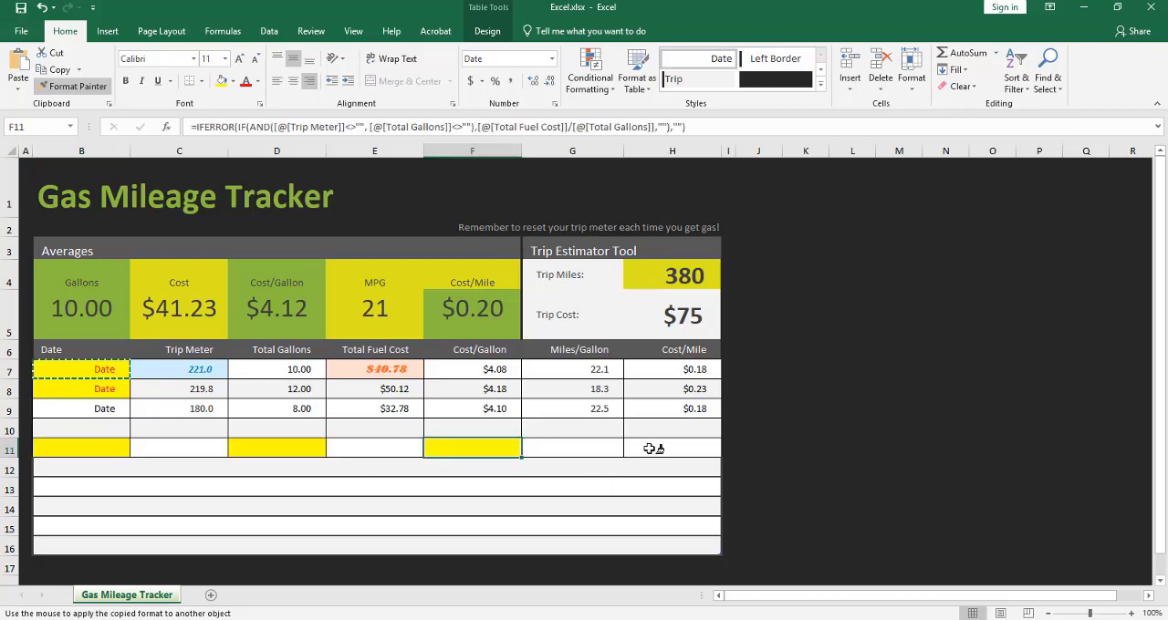
pyautogui.click(651, 448)
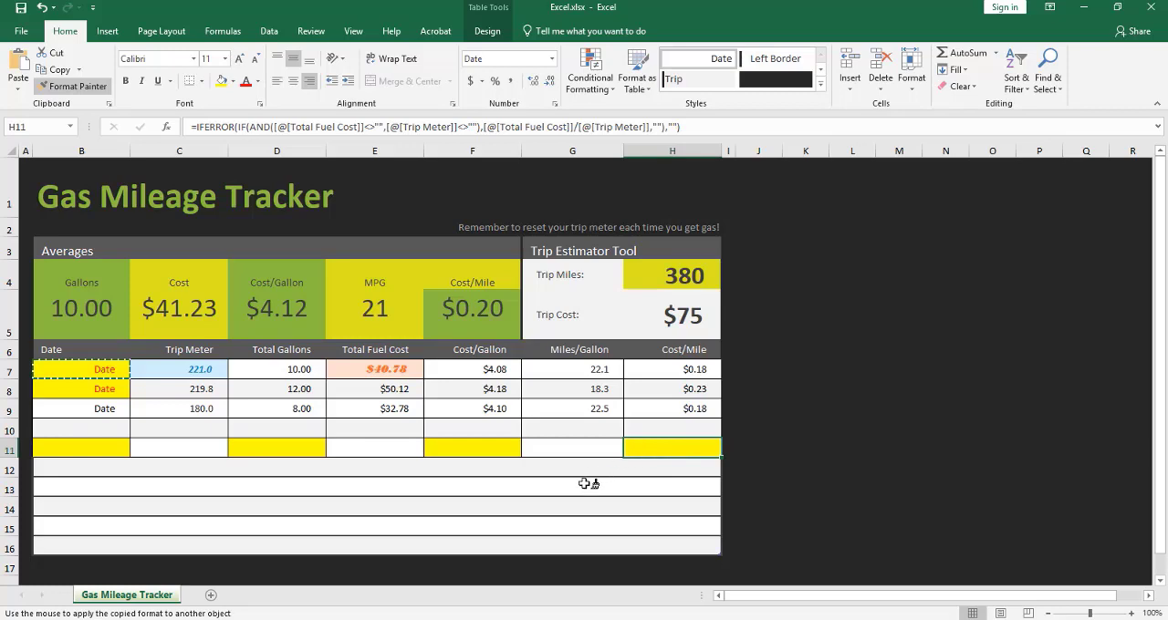
pyautogui.press('Escape')
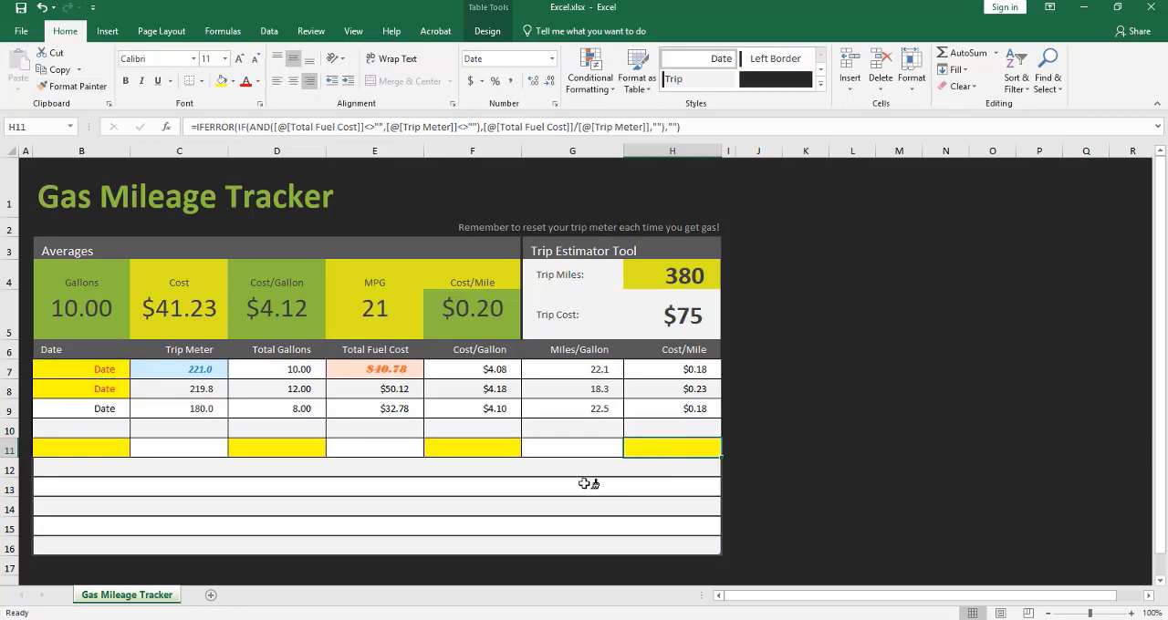
# Step: Copy the formatting of Trip Meter cell C7 onto cells C8 through C9 with Format Painter
pyautogui.click(179, 373)
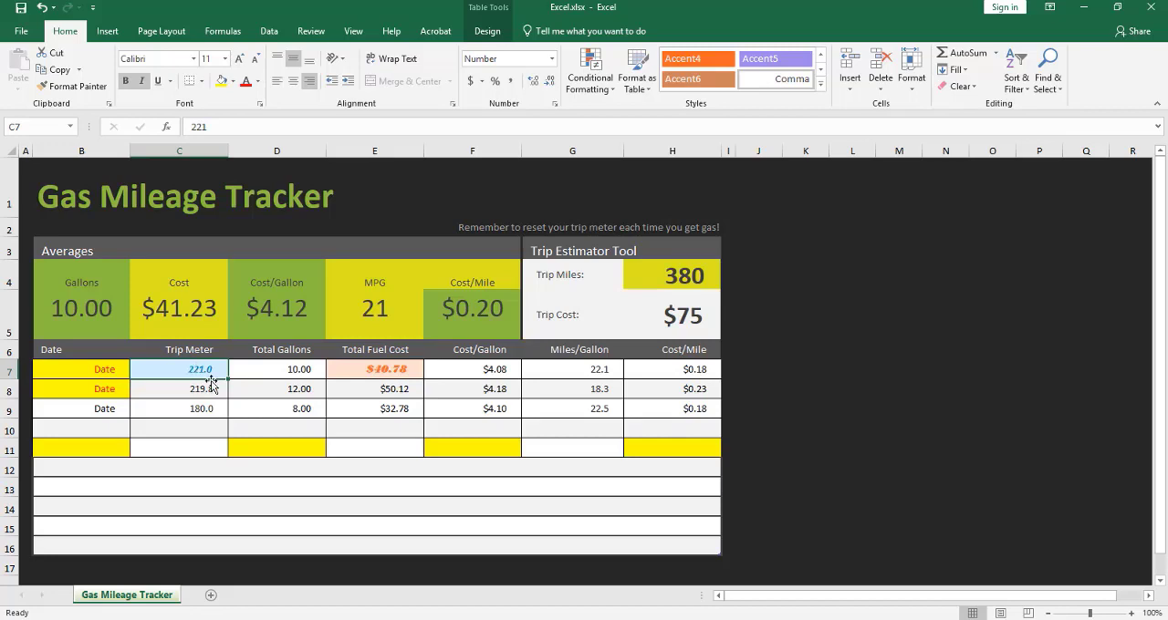
pyautogui.click(79, 87)
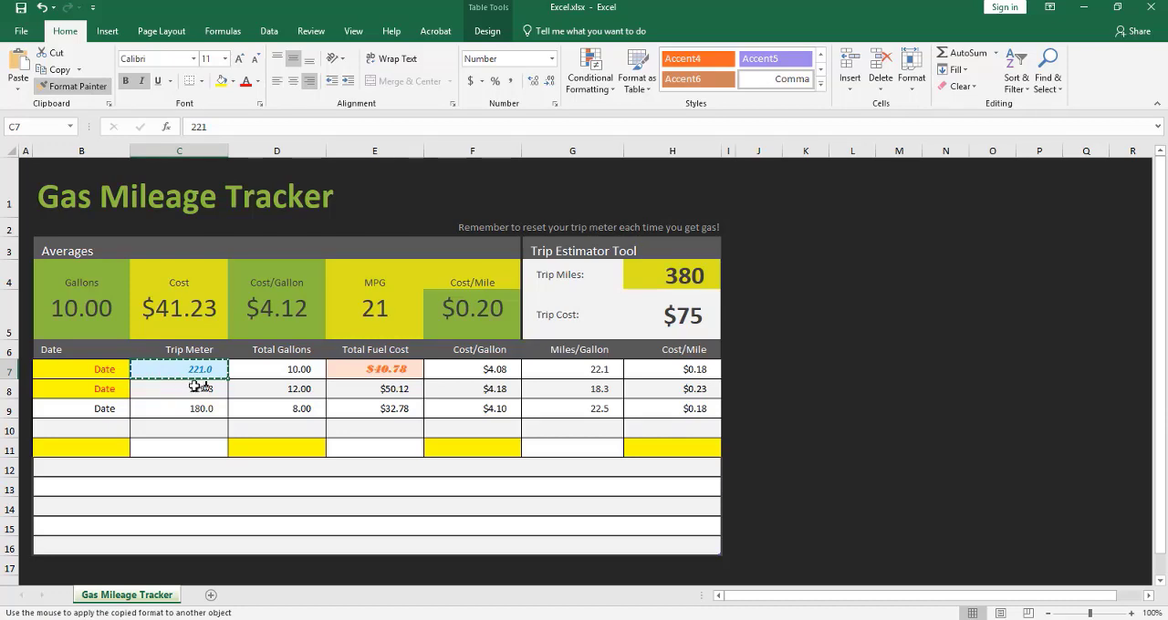
pyautogui.moveTo(196, 386); pyautogui.dragTo(203, 411)
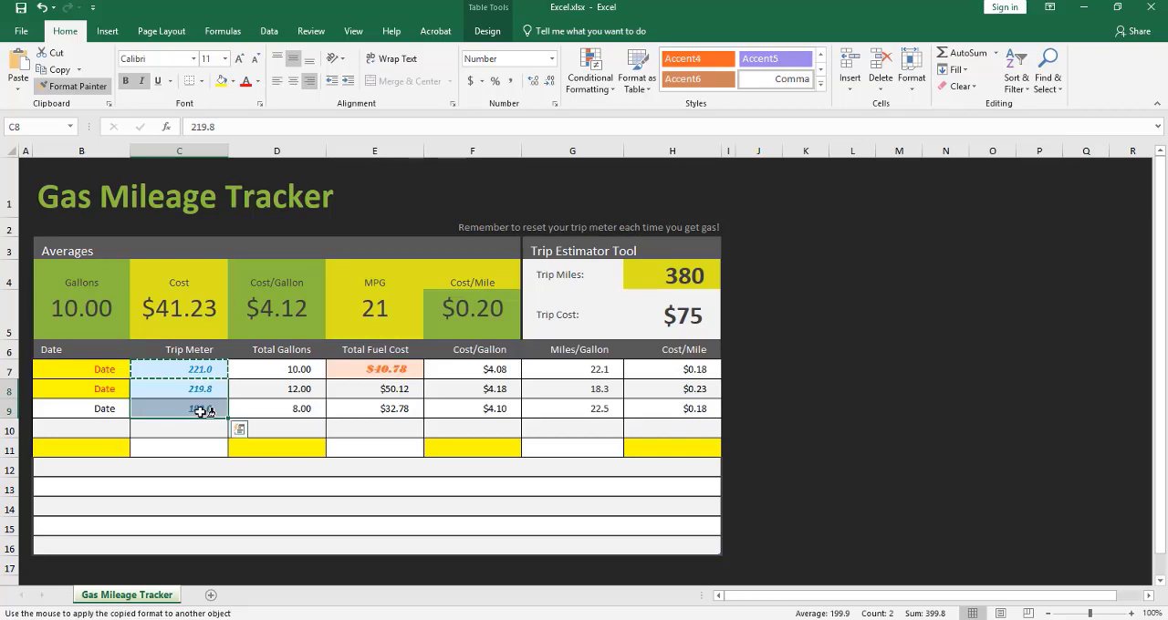